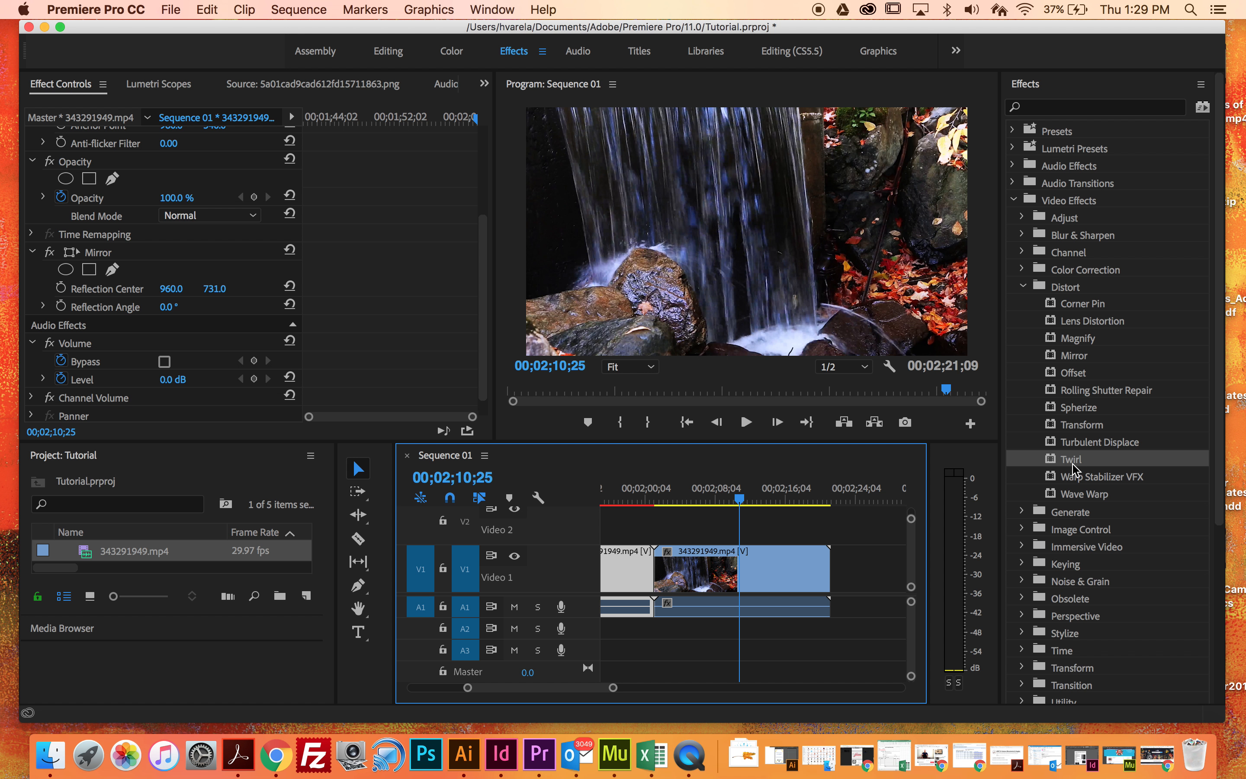
- Apply the Twirl effect to the second clip on Video 1 with angle 2x28.0°, radius 100 and centre 1003, 540
left_click_drag(1076, 467, 767, 563)
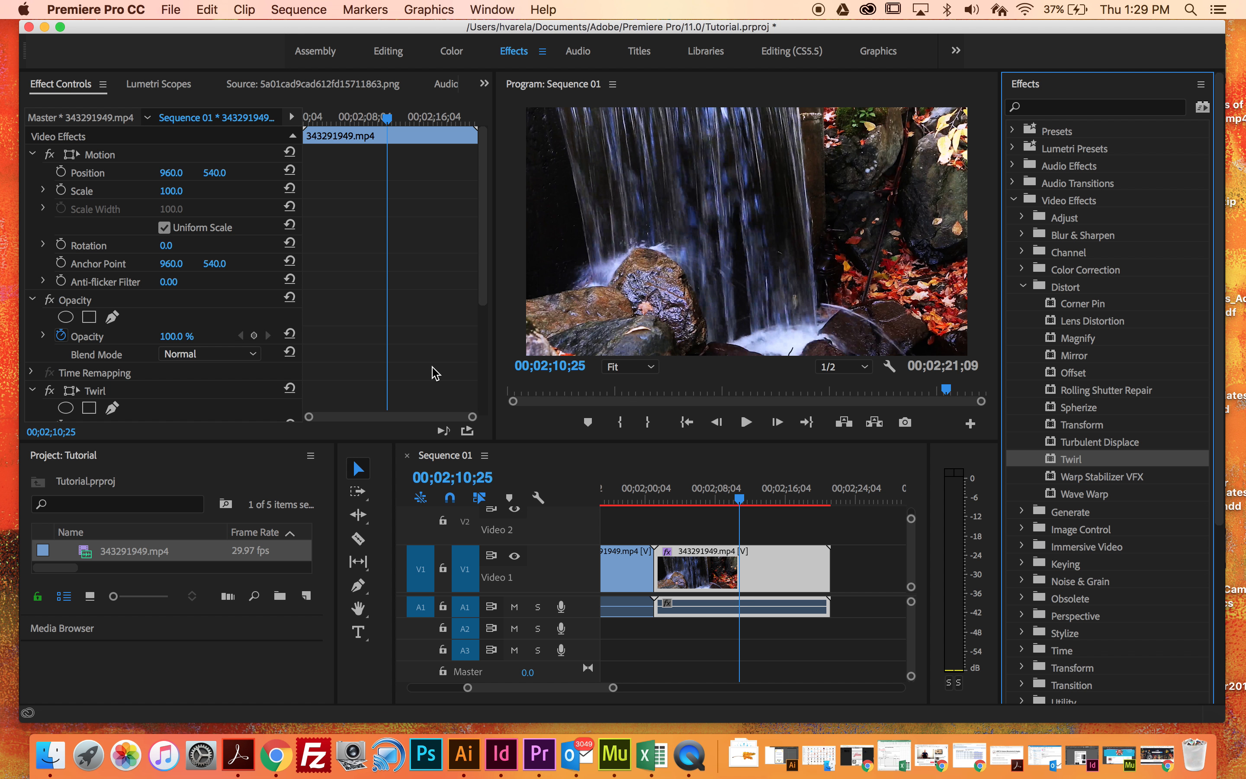
scroll(165, 336, "down", 5)
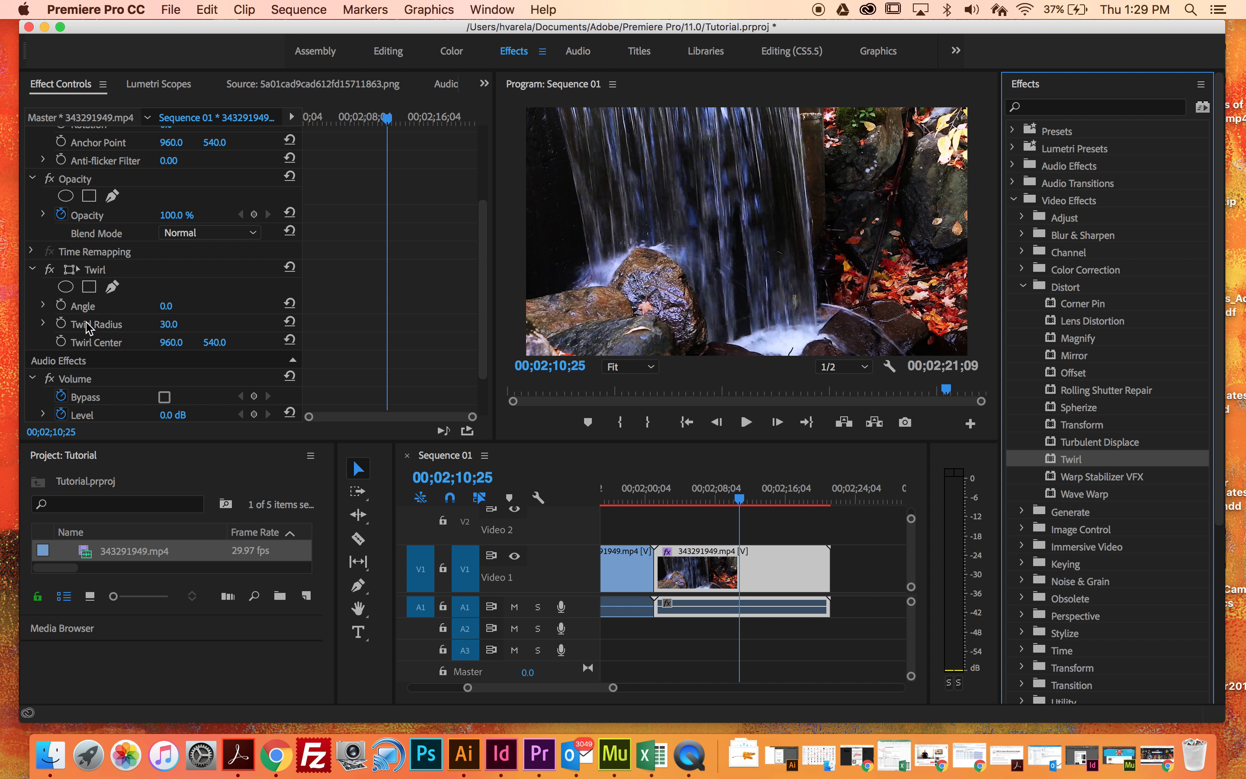
left_click(170, 325)
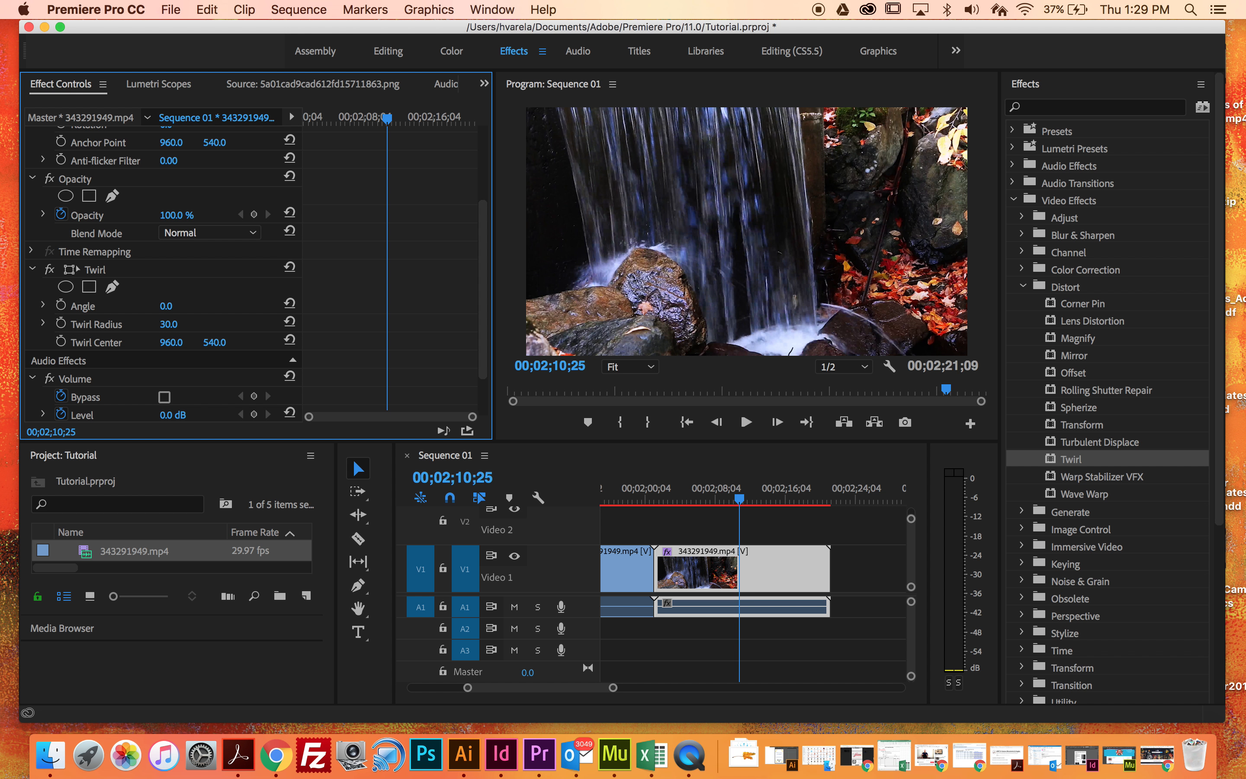
left_click_drag(170, 325, 182, 324)
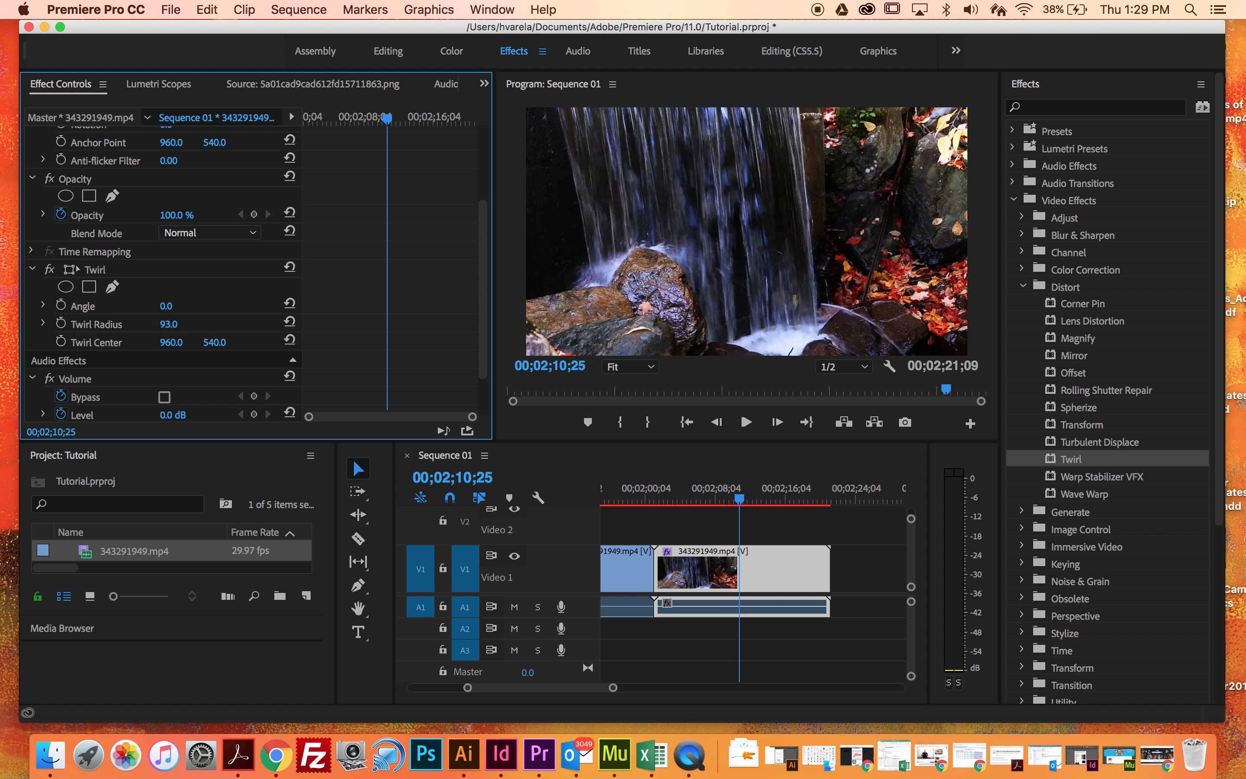
left_click_drag(170, 342, 550, 306)
left_click_drag(742, 500, 693, 518)
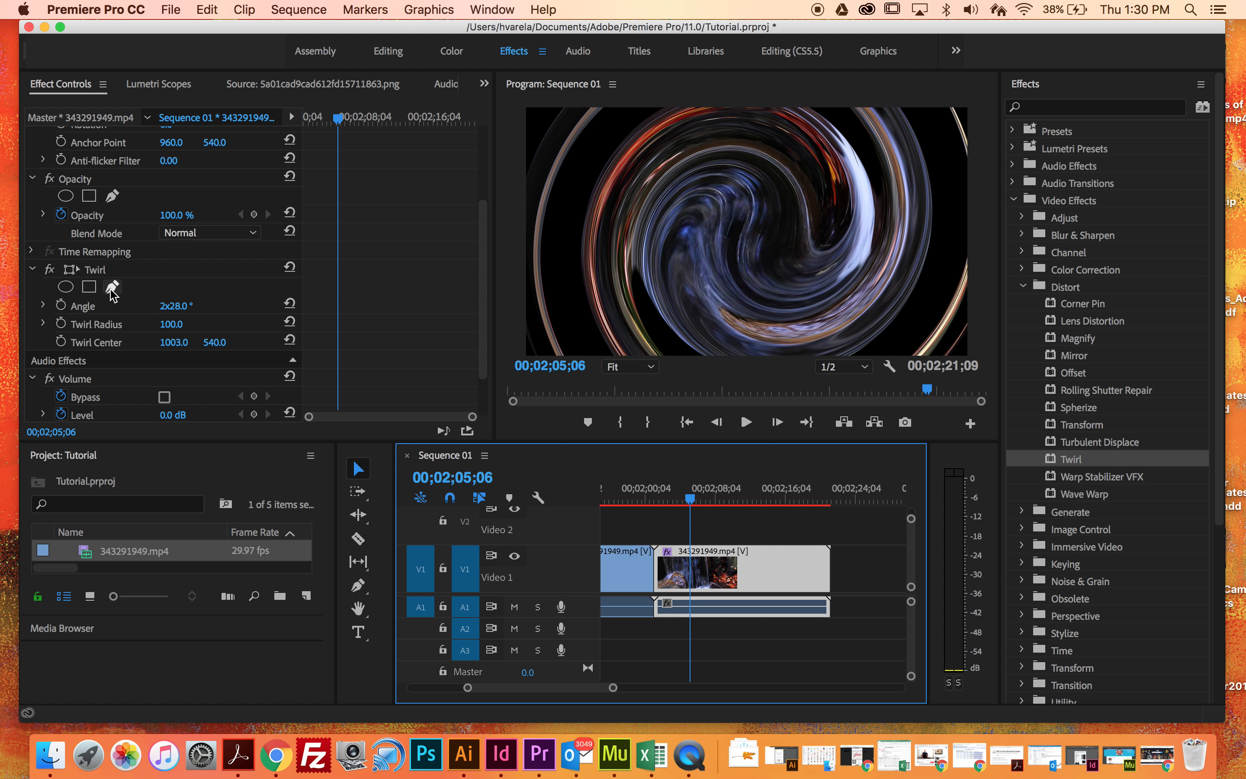
- Add an elliptical mask to the Twirl effect, expand it to about 275, and play the clip to preview it
left_click(66, 287)
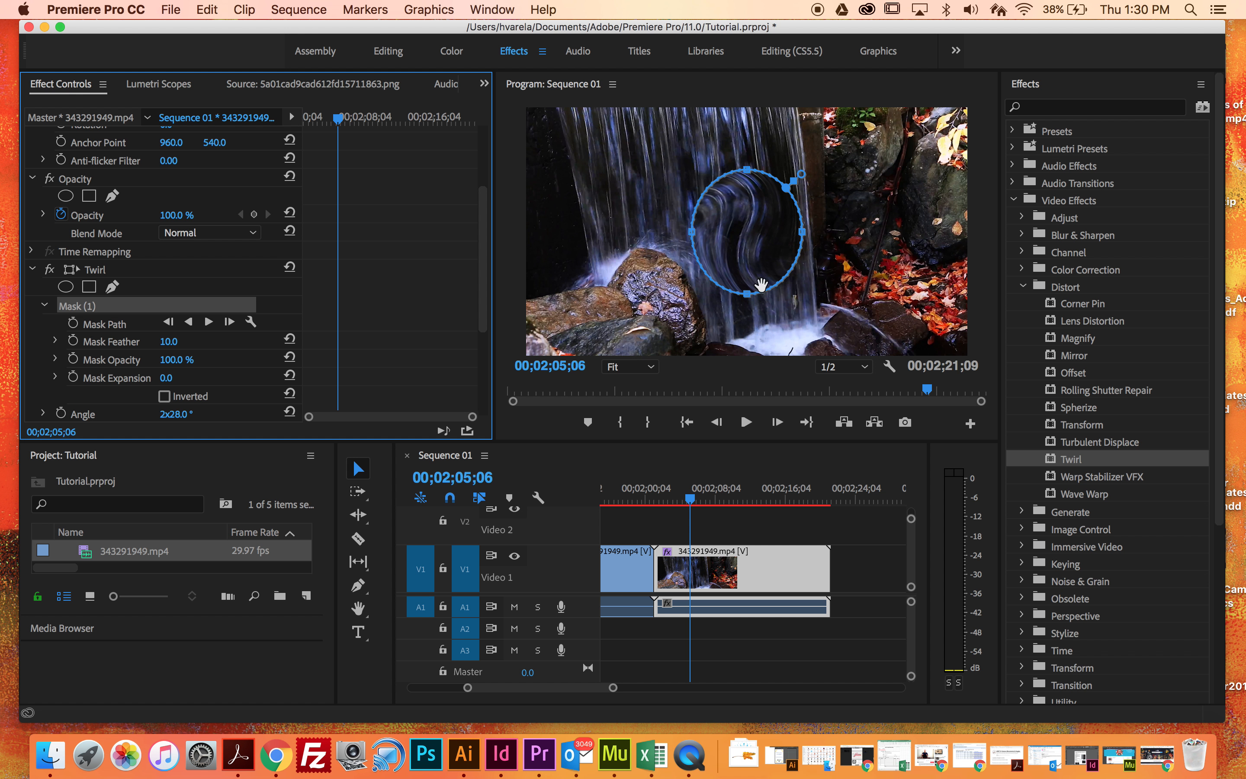
left_click_drag(797, 184, 847, 144)
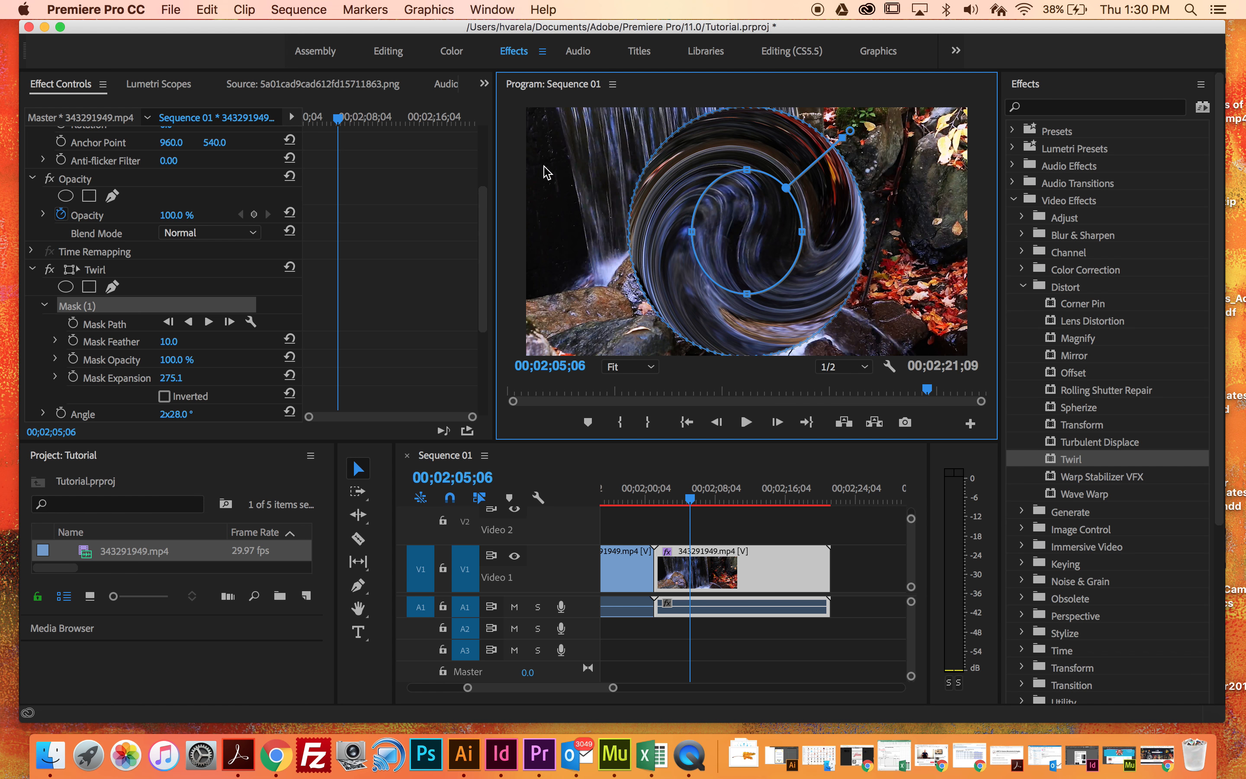
mouse_move(692, 499)
left_mouse_down()
mouse_move(673, 499)
mouse_move(683, 509)
left_mouse_up()
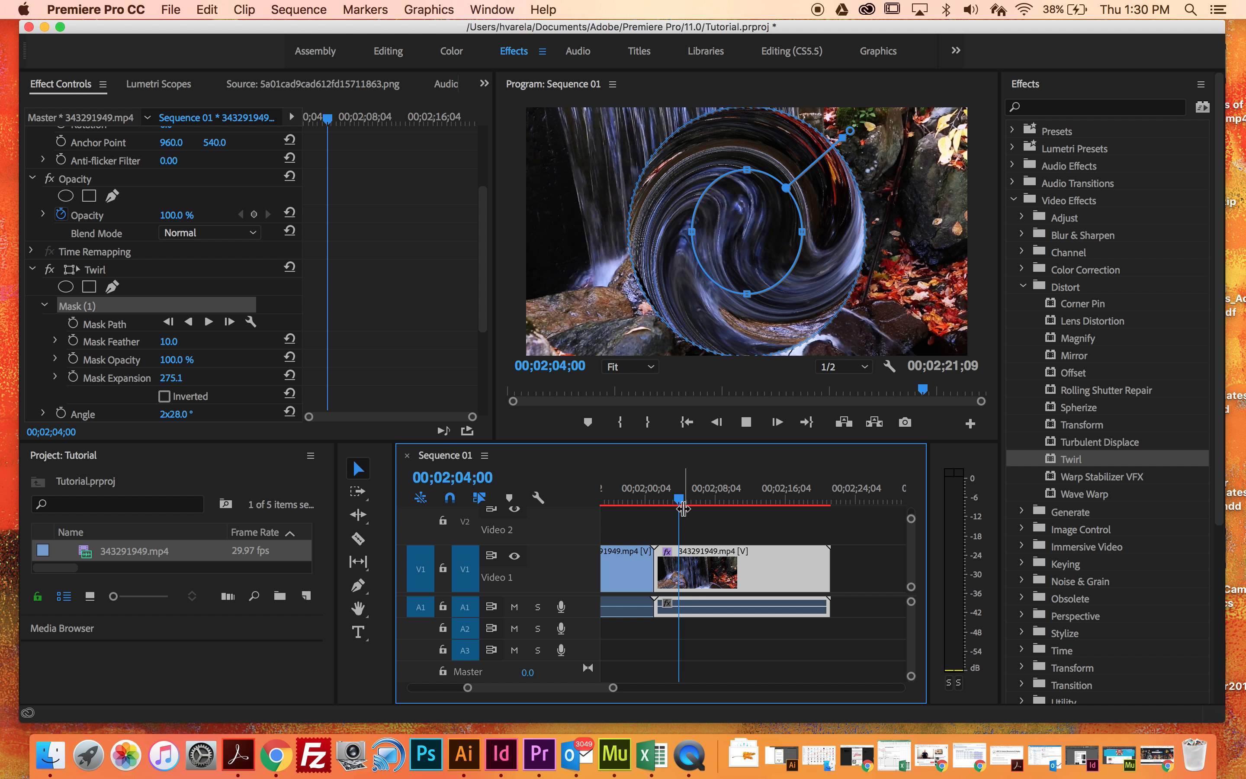
key("space")
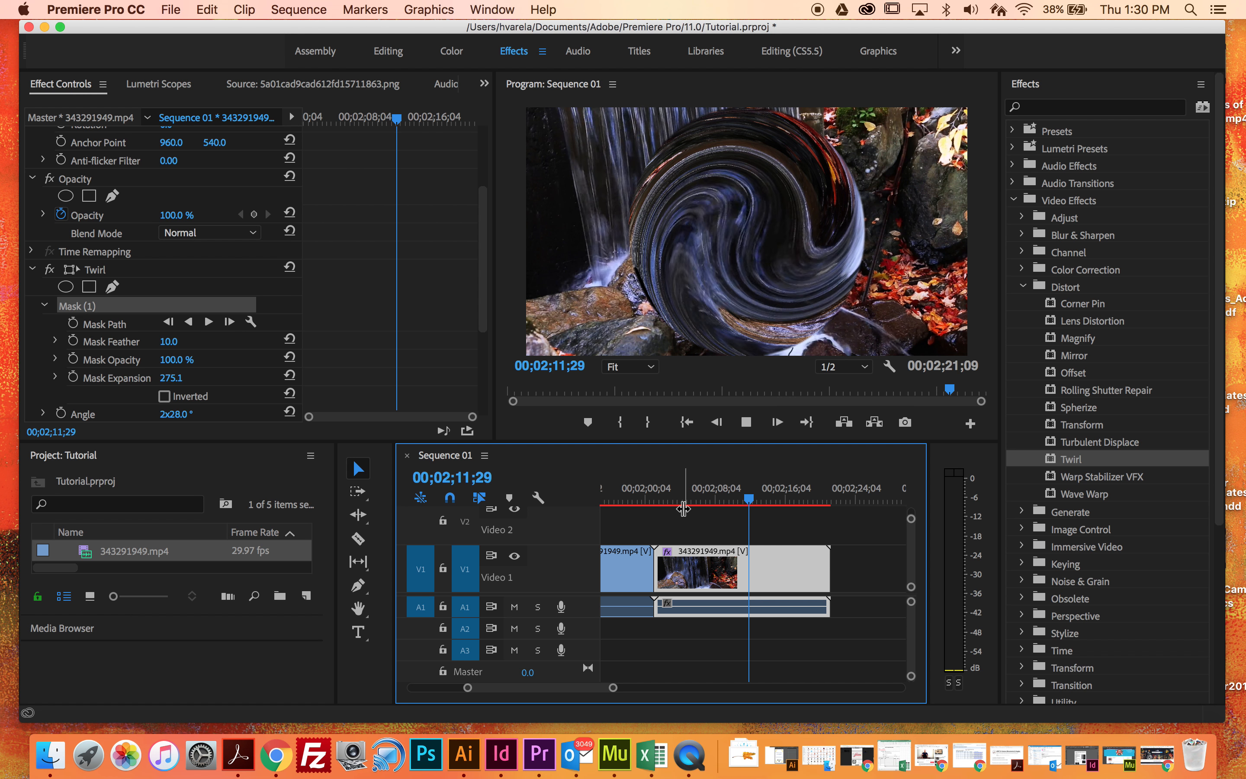
key("space")
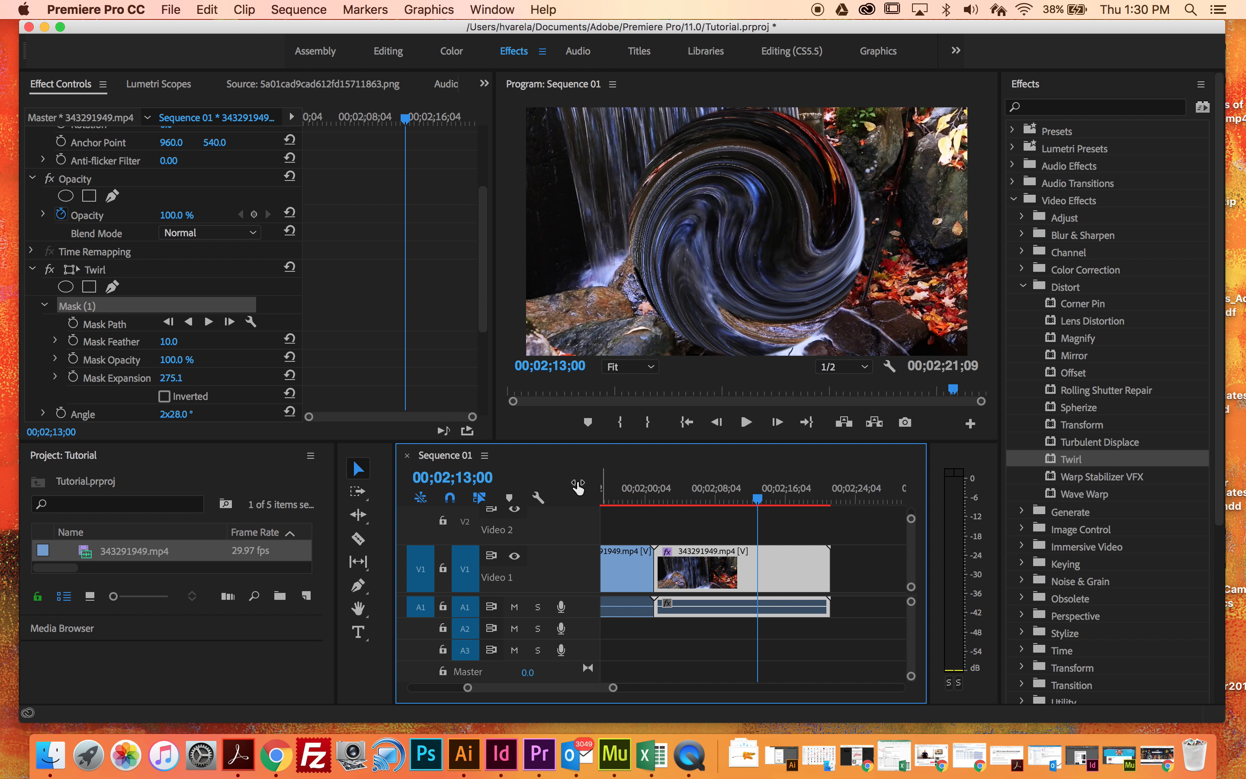
- Set the elliptical mask's feather to 22 and its opacity to 42%, and play the clip to preview the softened twirl
left_click(168, 344)
left_click_drag(168, 344, 170, 367)
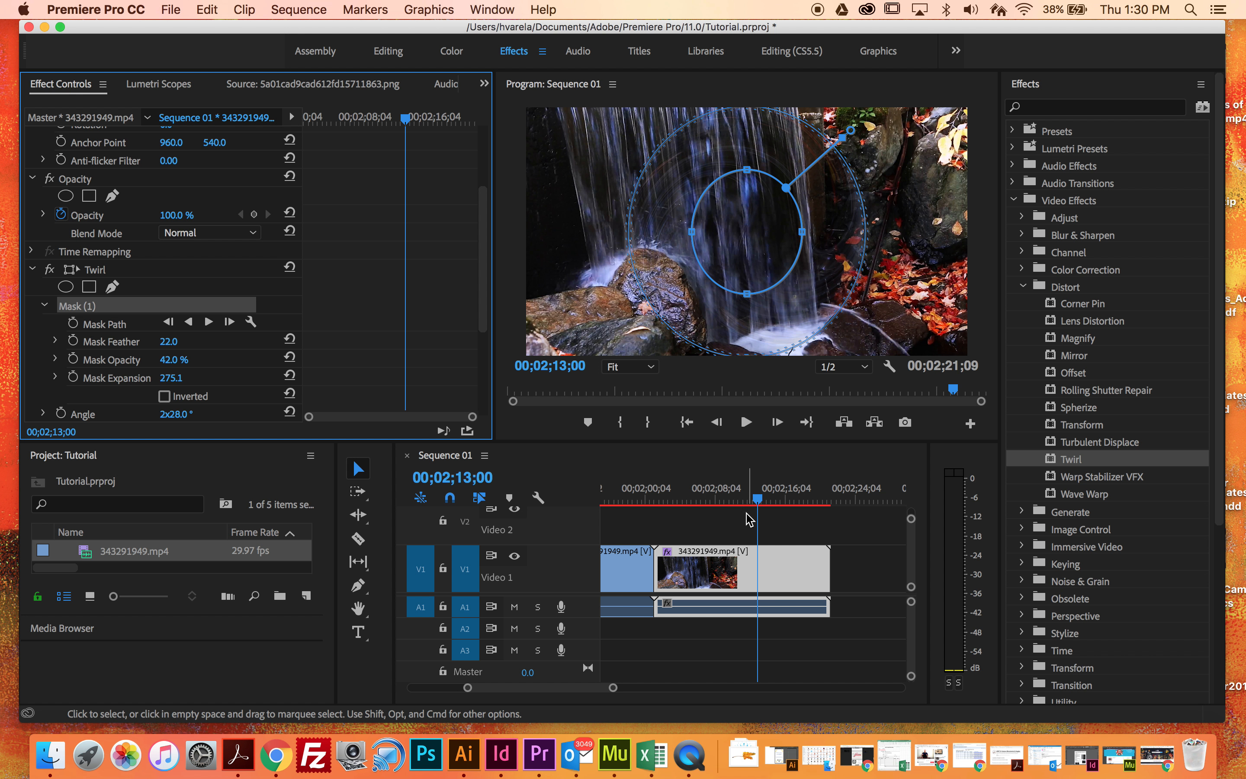
left_click_drag(756, 502, 695, 510)
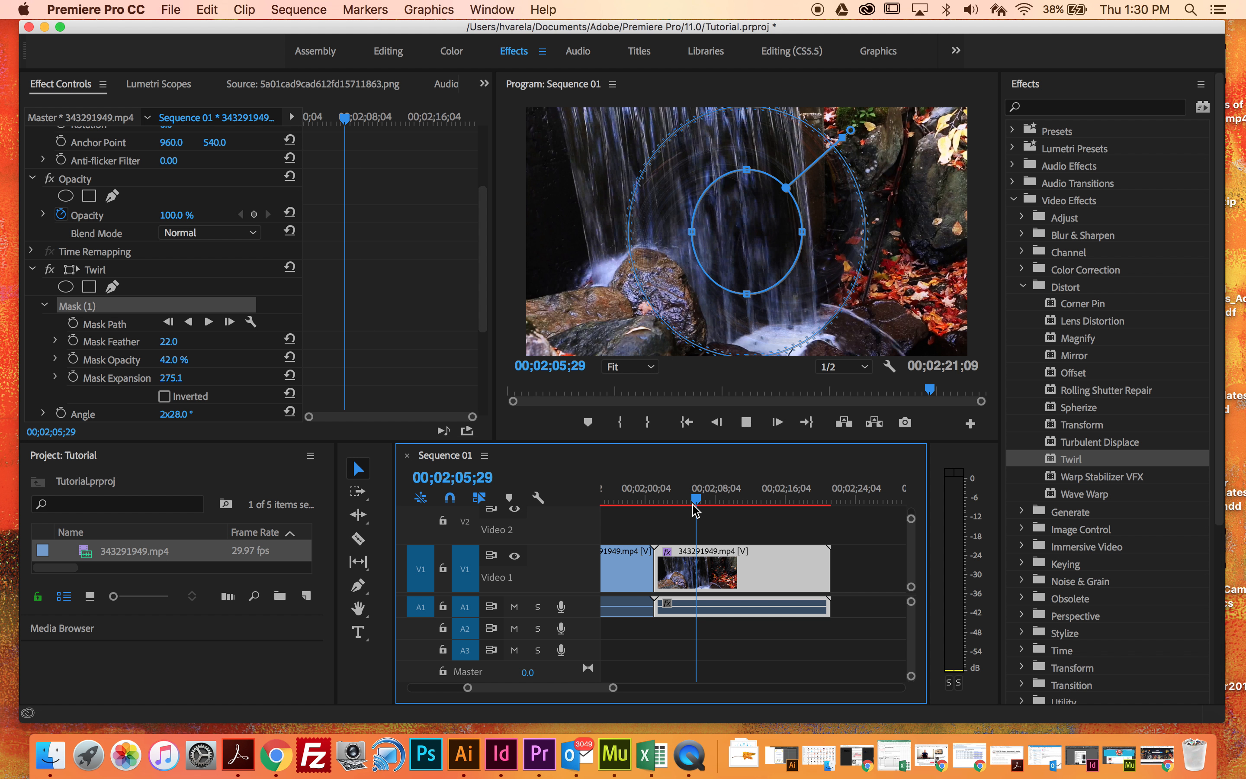
key("space")
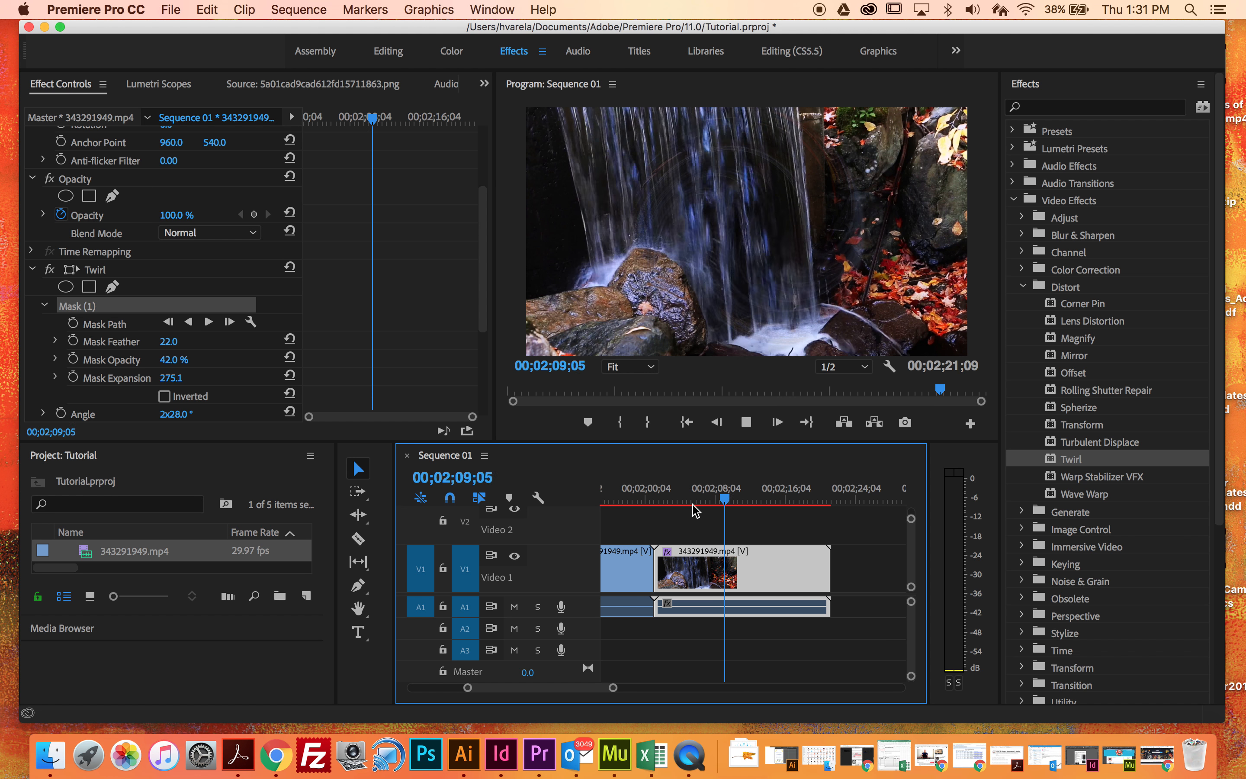
key("space")
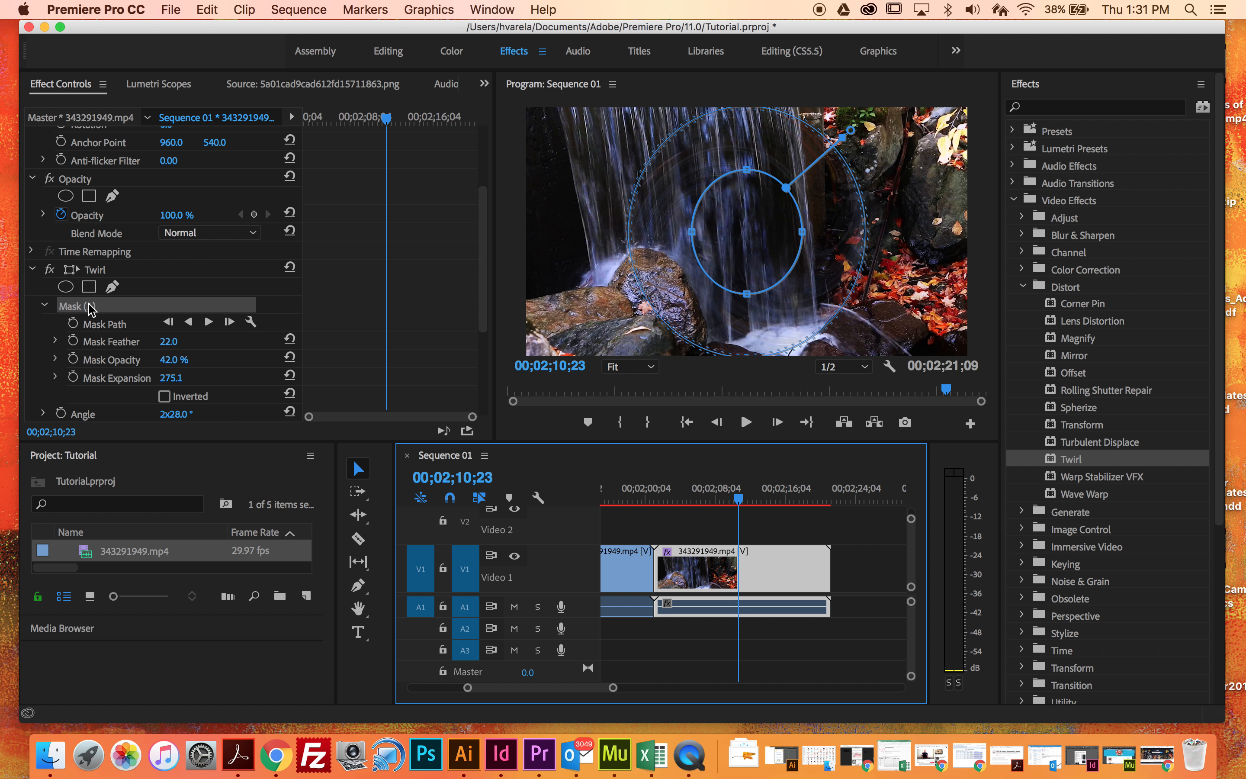
- Replace the Twirl effect's elliptical mask with a rectangular mask and preview it further along the clip
left_click(71, 310)
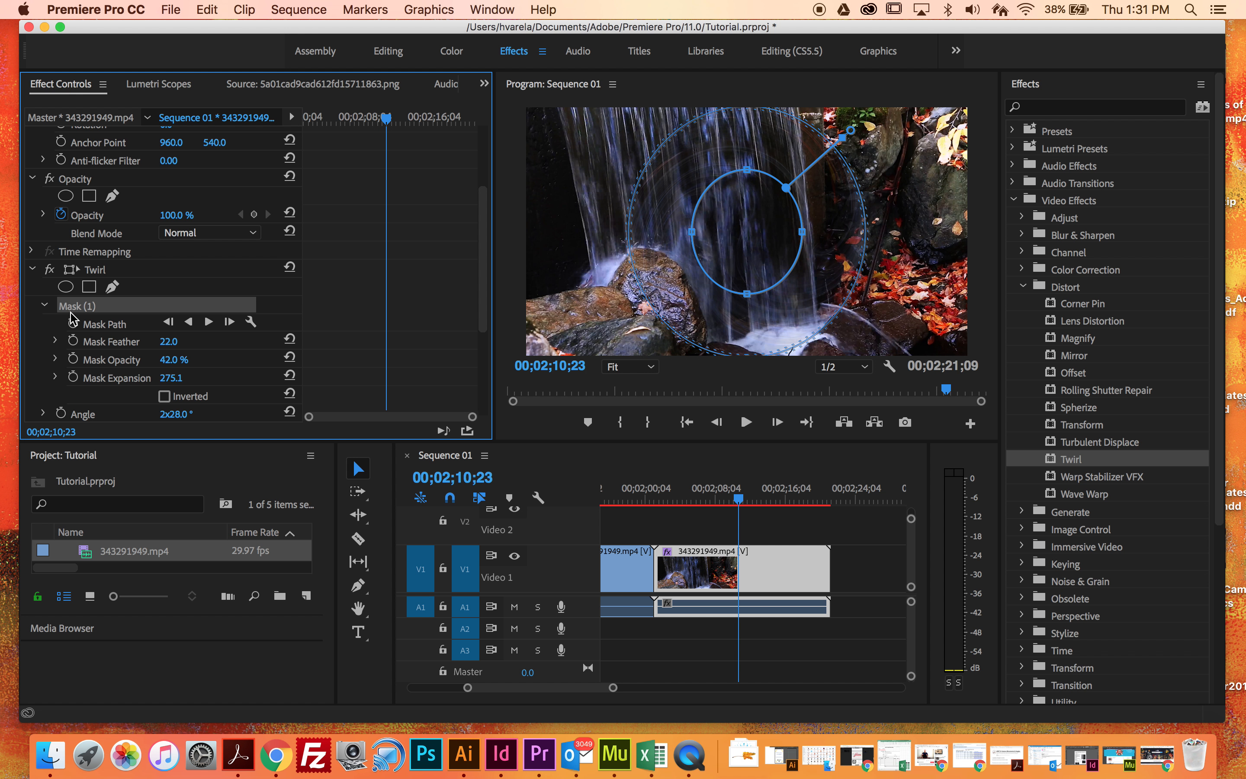
key("Delete")
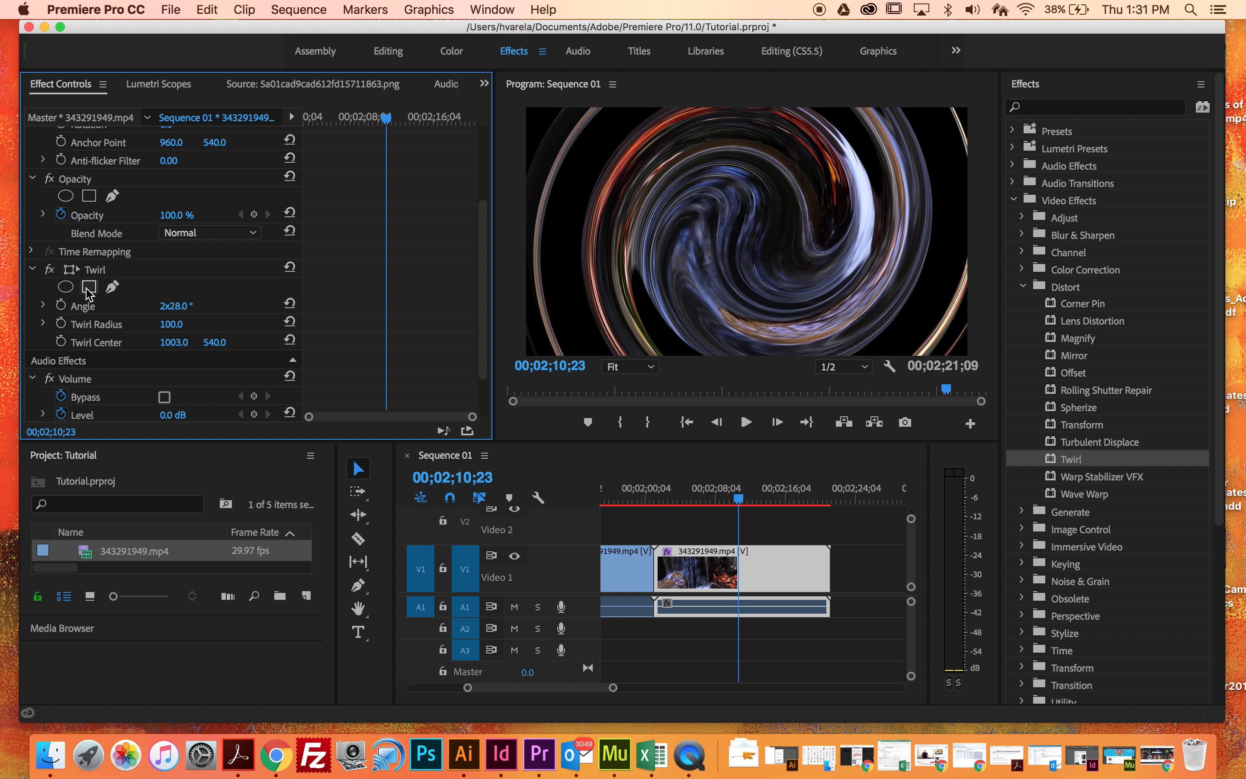
left_click(89, 286)
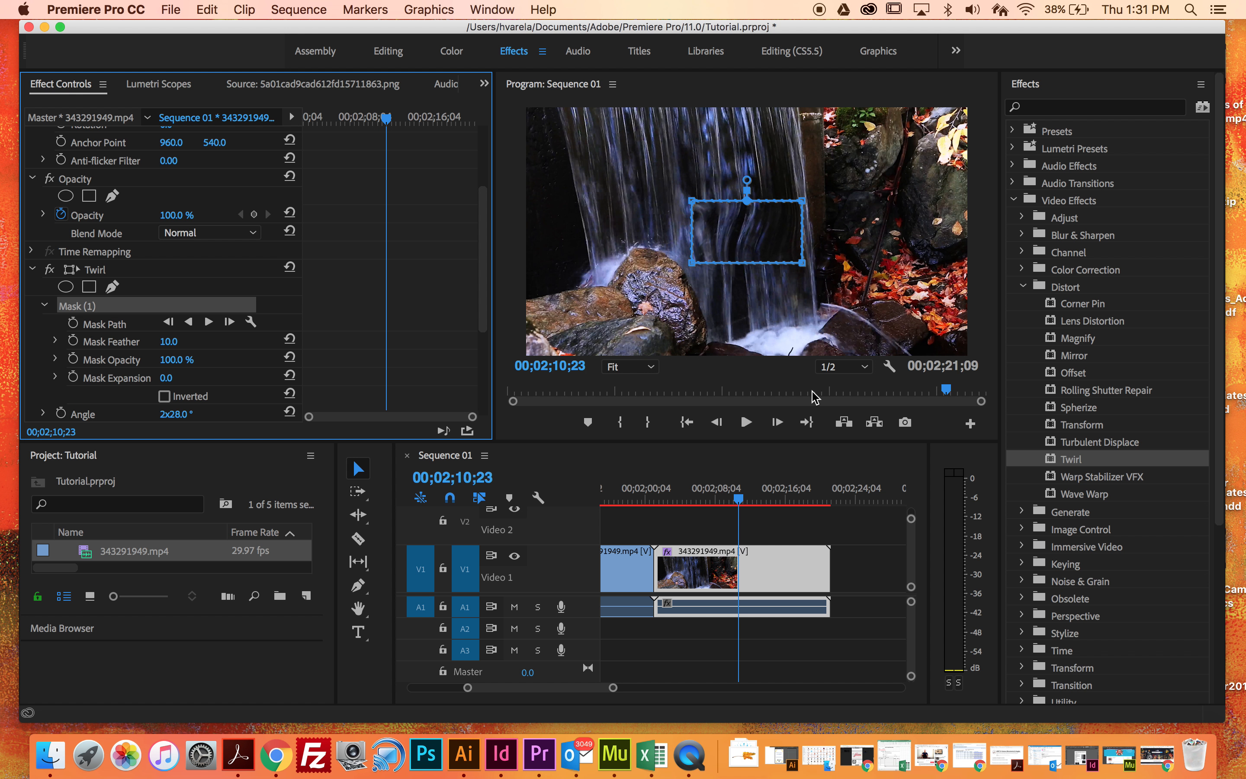
left_click_drag(737, 503, 775, 522)
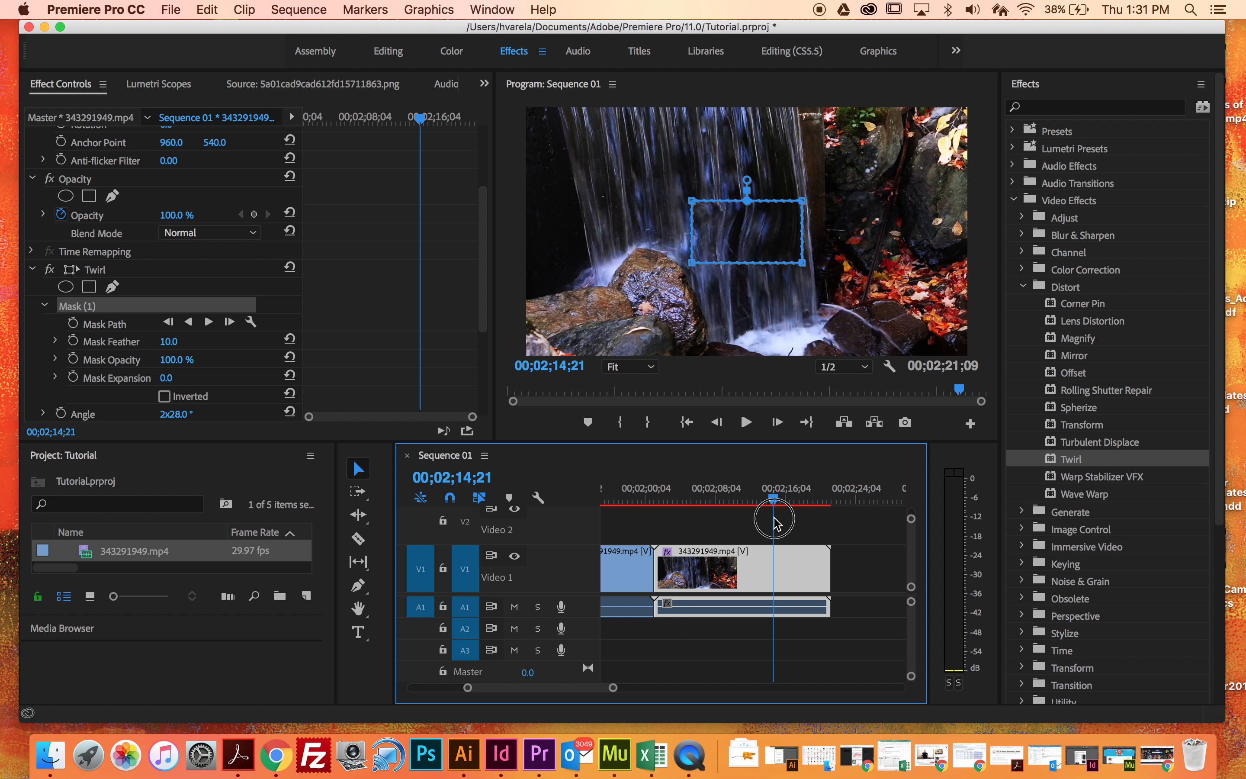
- Replace the rectangular Twirl mask with a closed freeform pen mask over the waterfall, with its lower curve bulged out toward the rocks
left_click(90, 308)
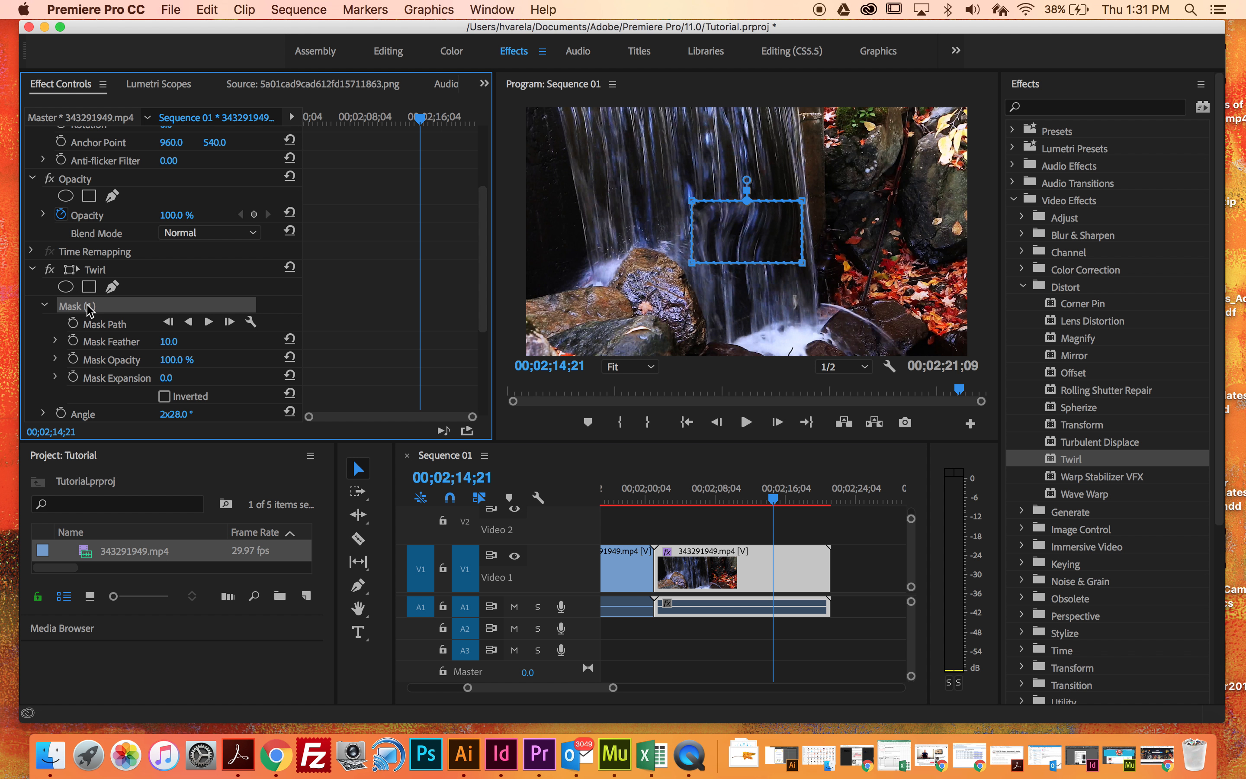
key("Delete")
left_click(111, 289)
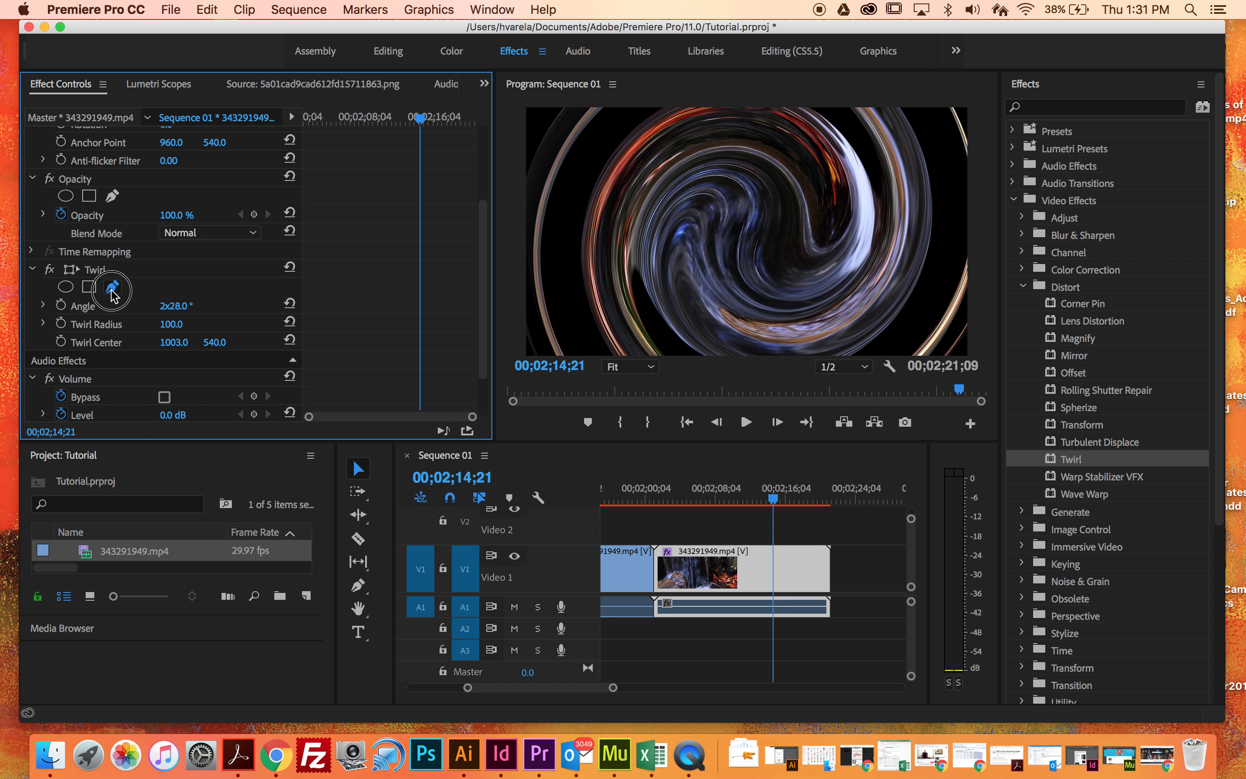
left_click(672, 148)
left_click(658, 140)
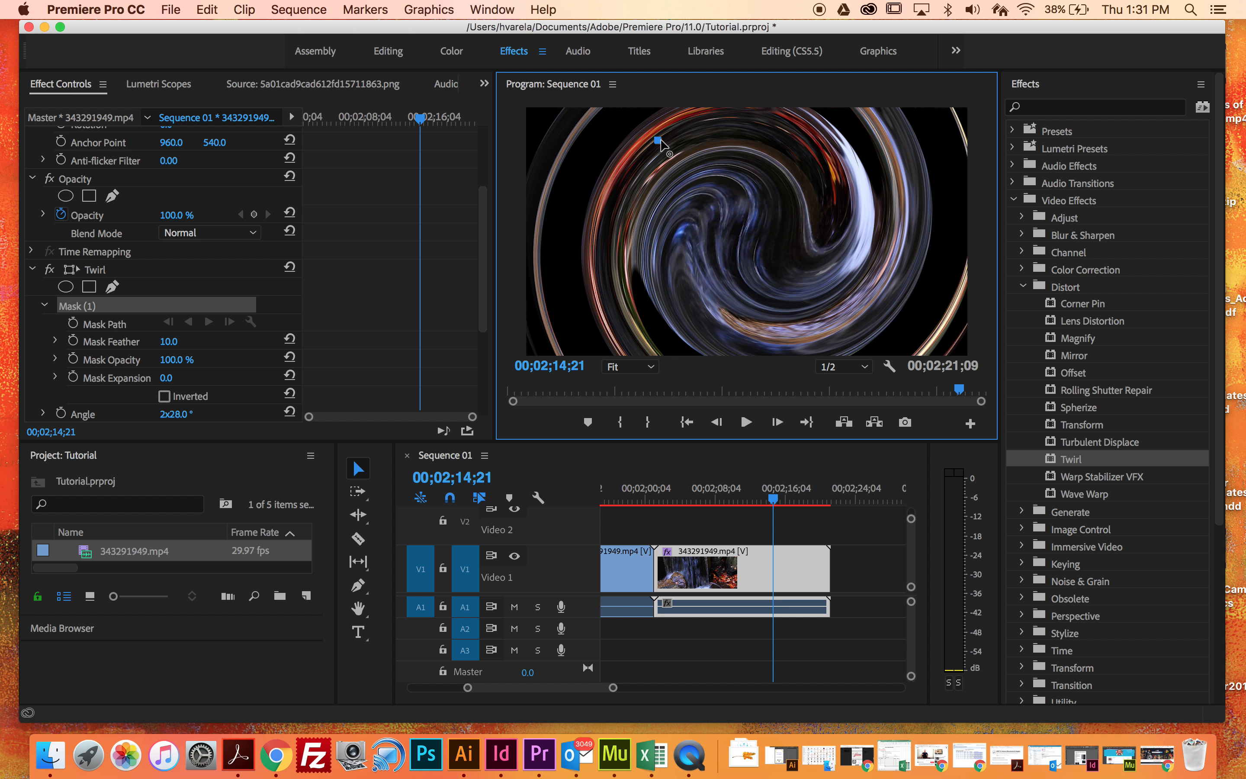
left_click(829, 204)
left_click(732, 303)
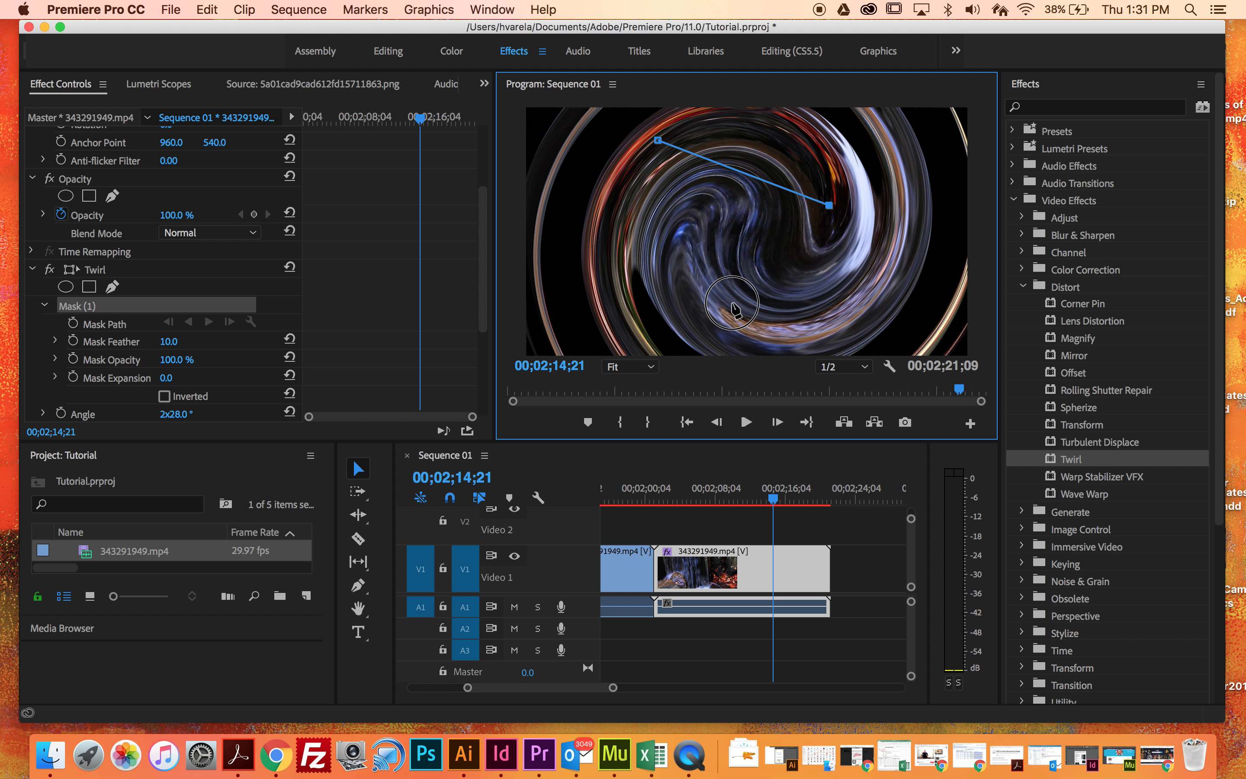
left_click_drag(726, 309, 659, 297)
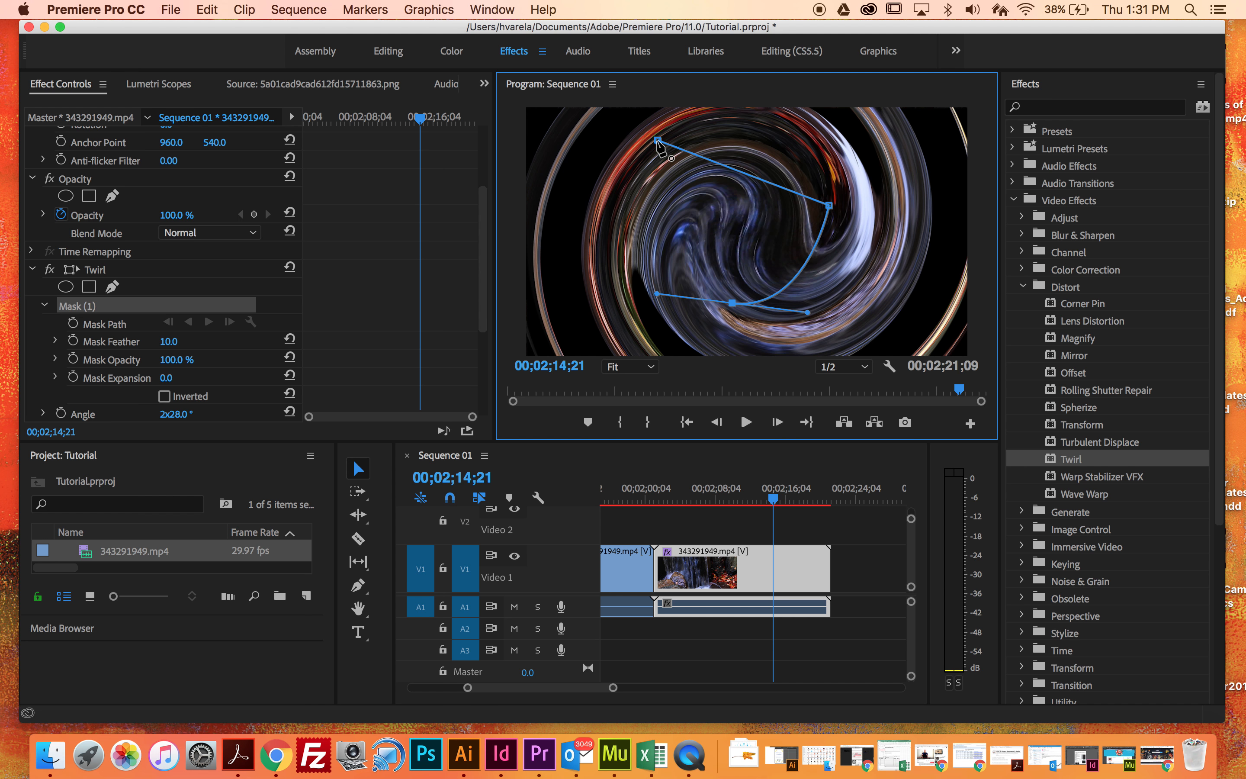
left_click(658, 141)
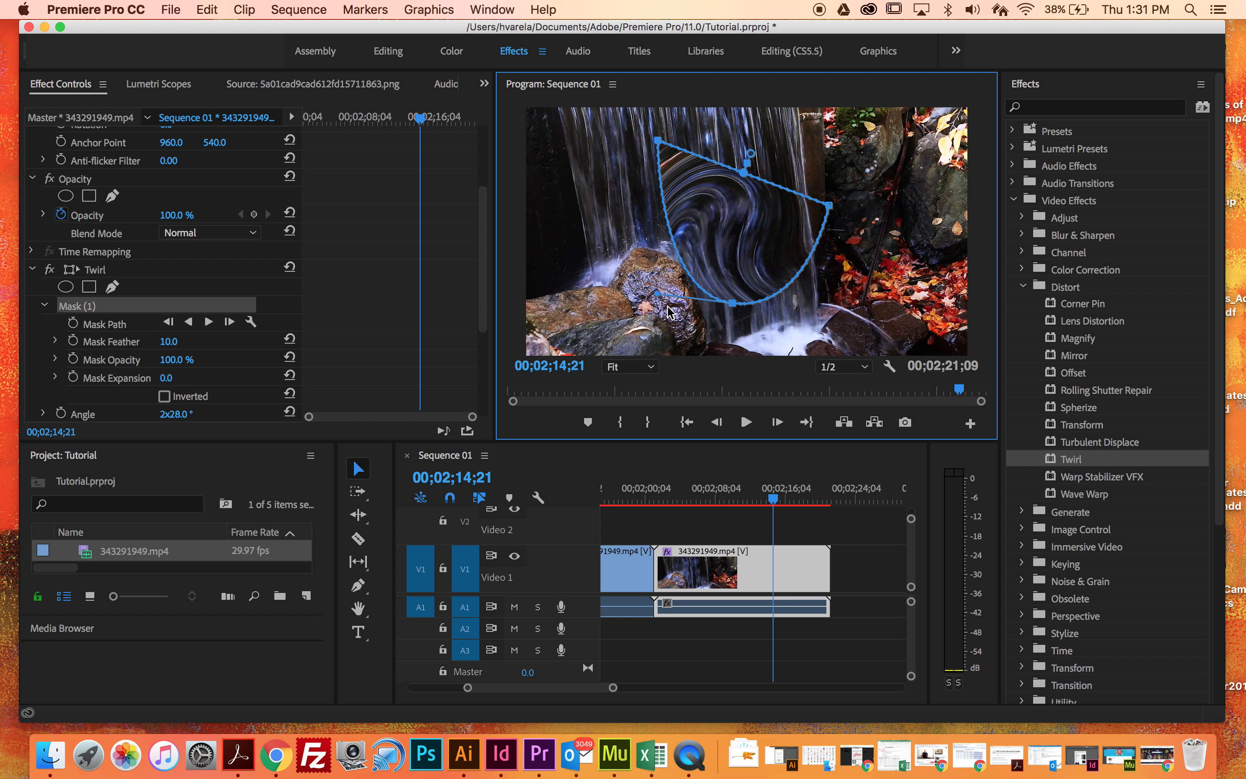
left_click_drag(658, 298, 583, 273)
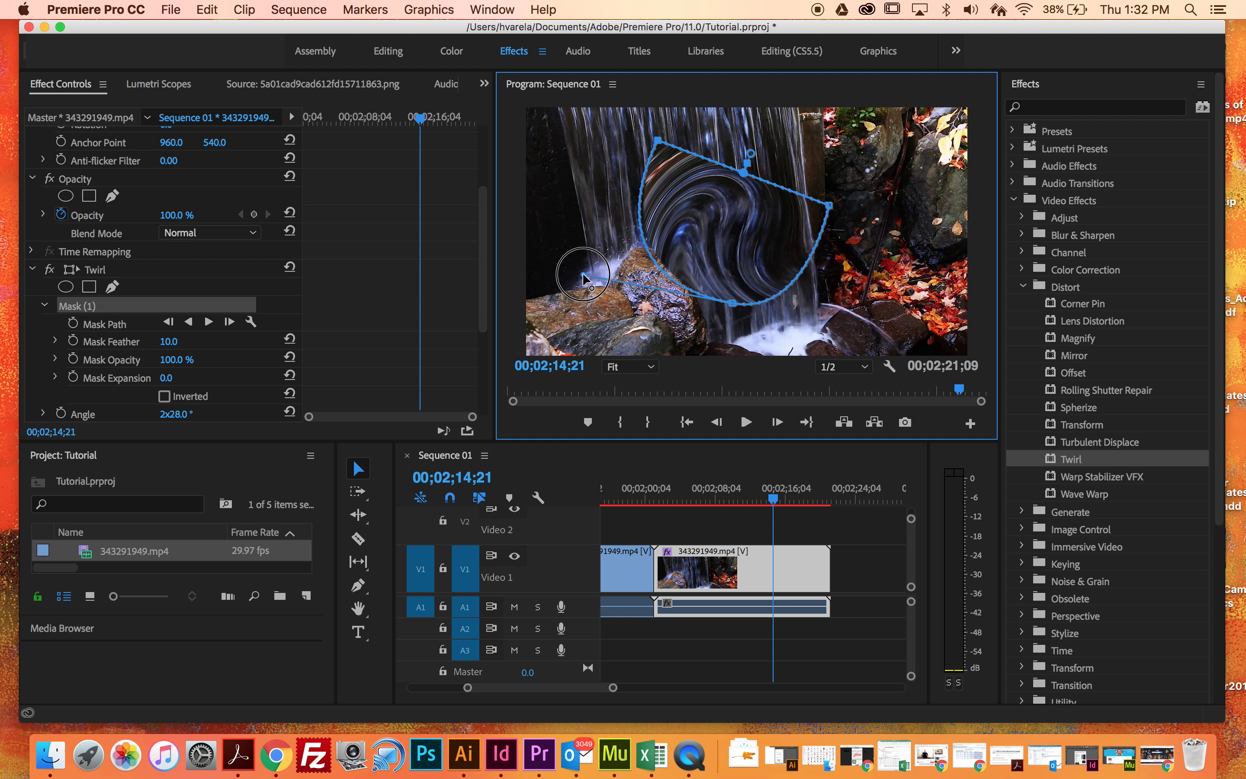
left_click_drag(774, 502, 707, 513)
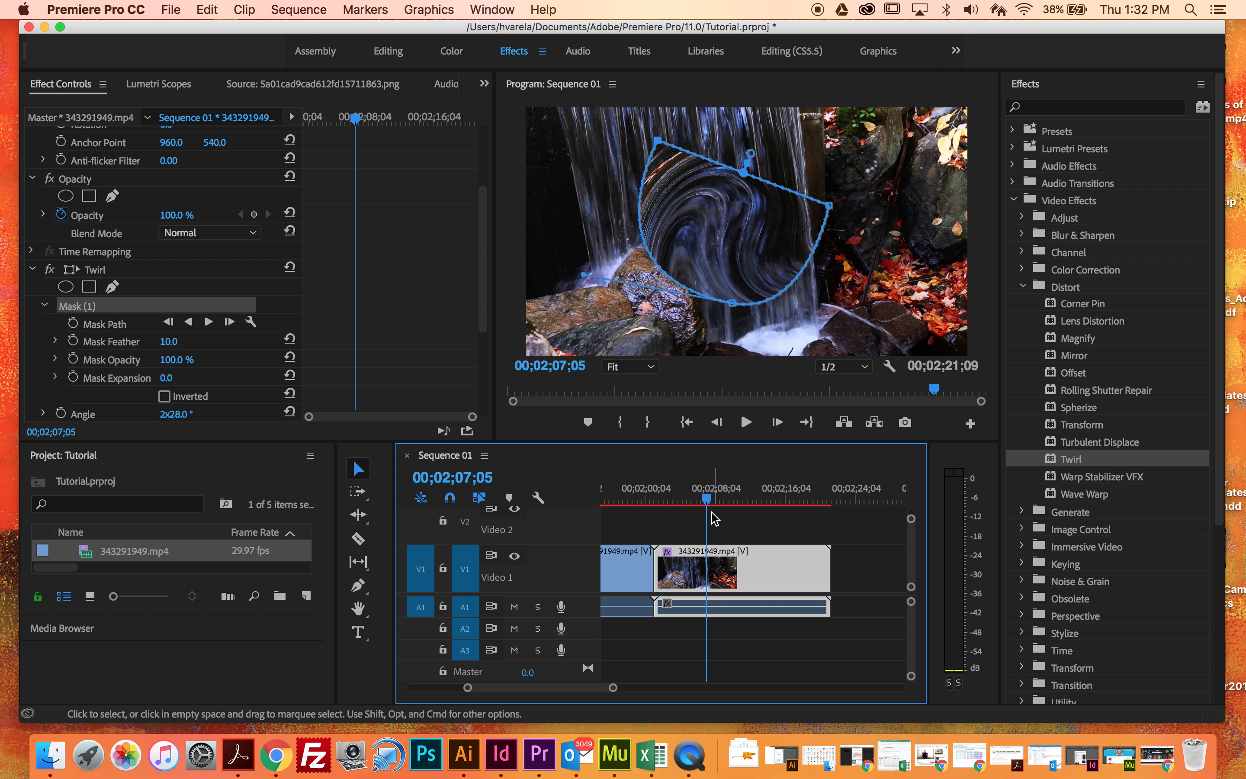